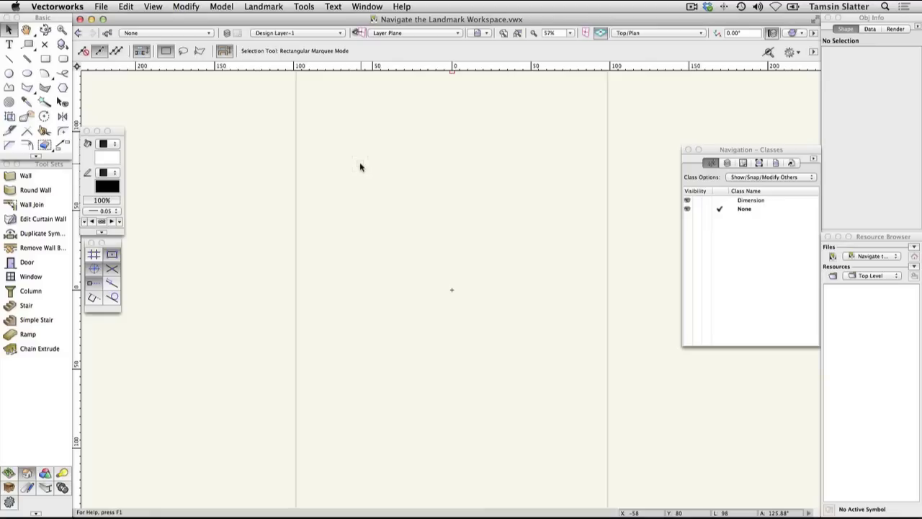
- Check which workspace is active in the list of available workspaces, leaving the selection as it is
left_click(305, 9)
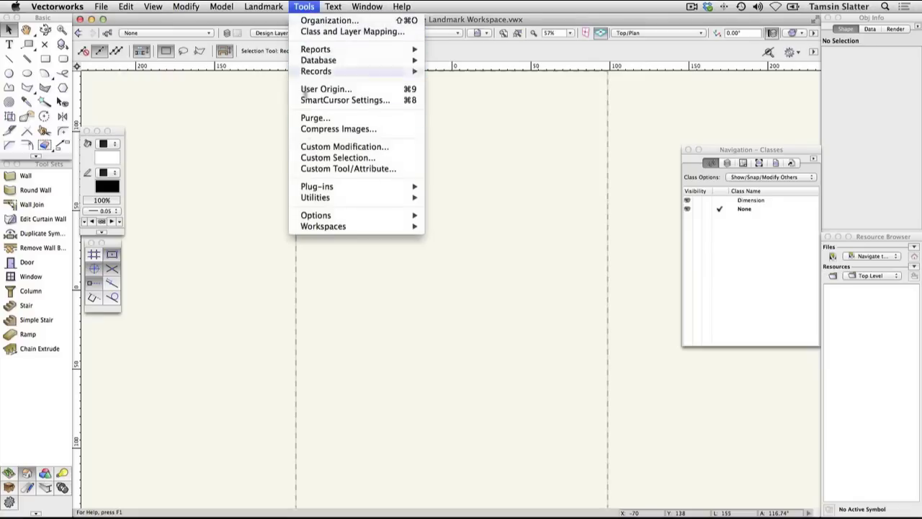
mouse_move(347, 218)
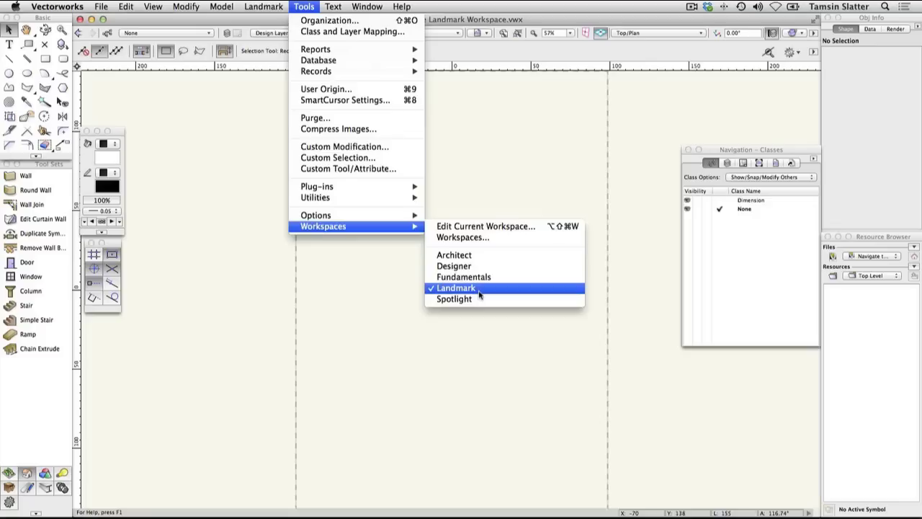
left_click(456, 343)
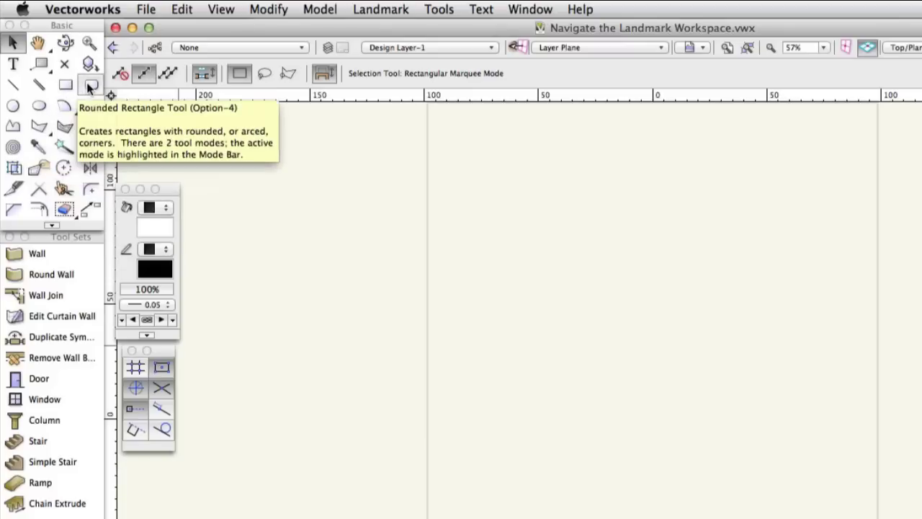
- Examine the available modes of the Polyline, Circle and Rectangle tools, and return to the Selection tool
left_click(14, 126)
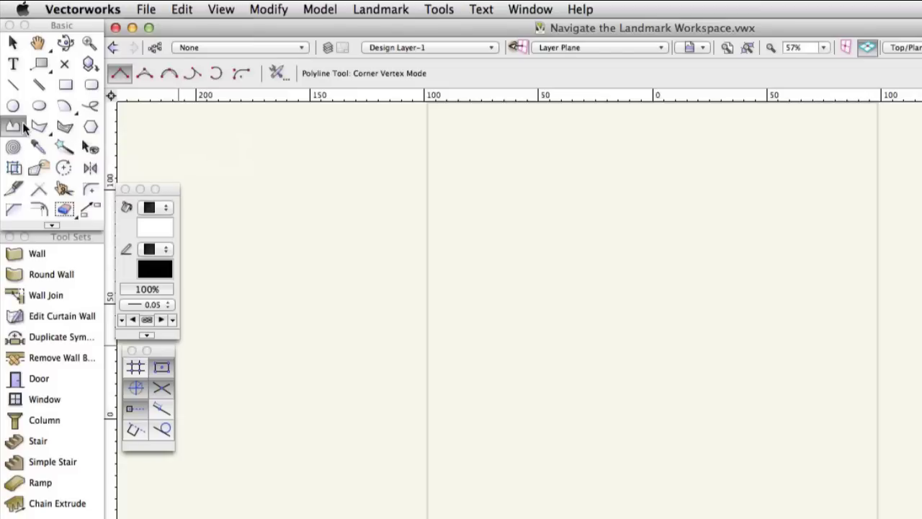
left_click(16, 107)
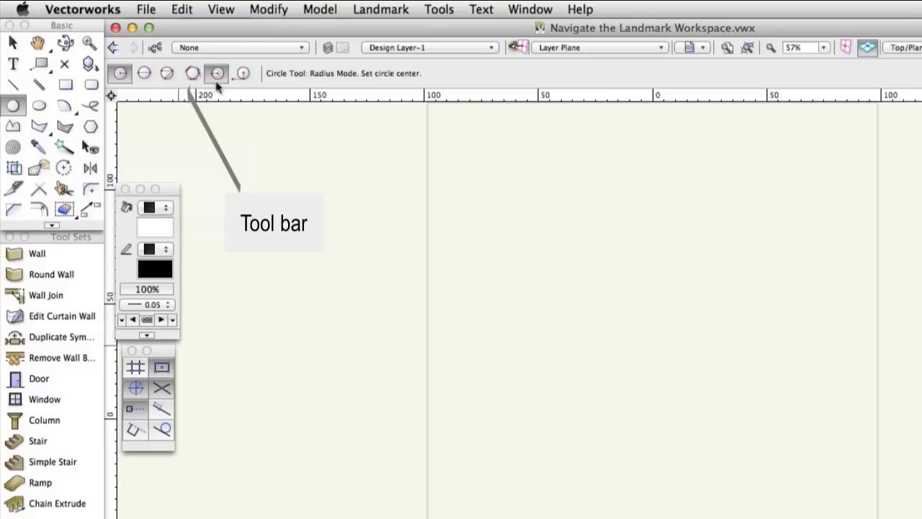
left_click(66, 88)
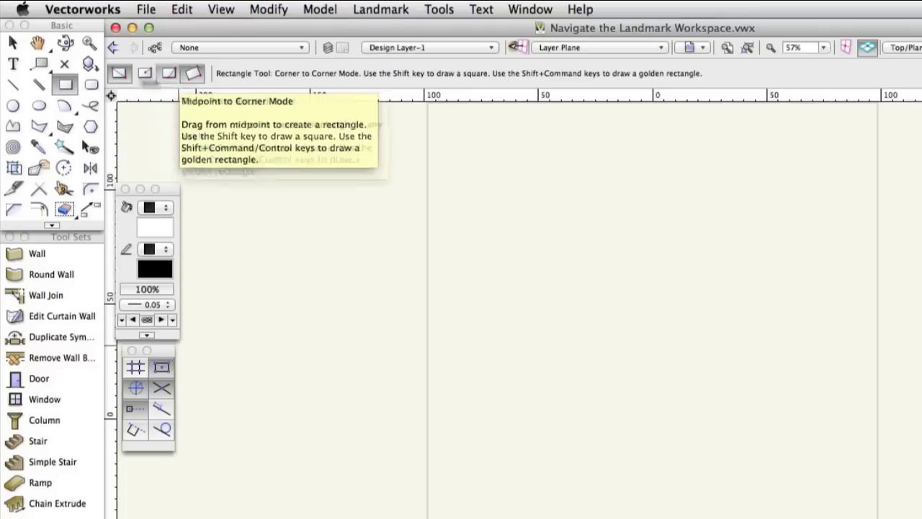
left_click(15, 44)
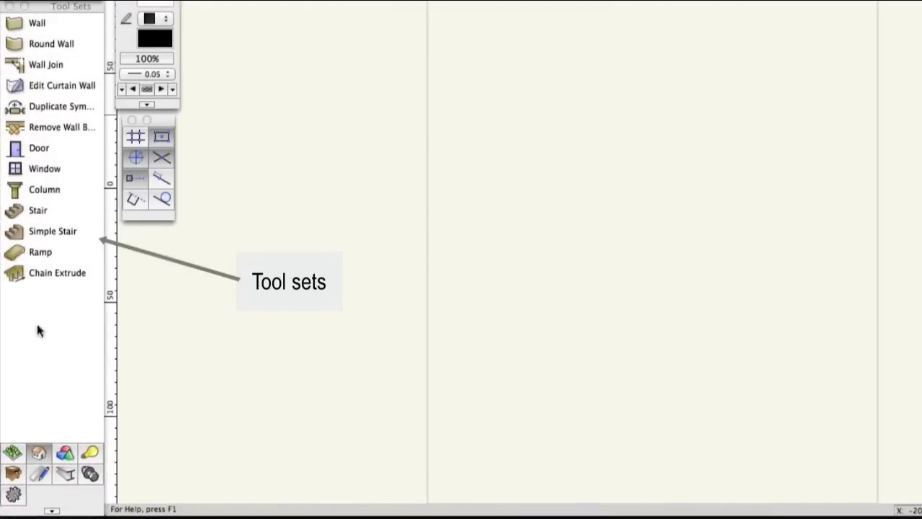
- View the landscape tool set, return to the building tool set and inspect the Wall tool's preferences without changing them
left_click(13, 454)
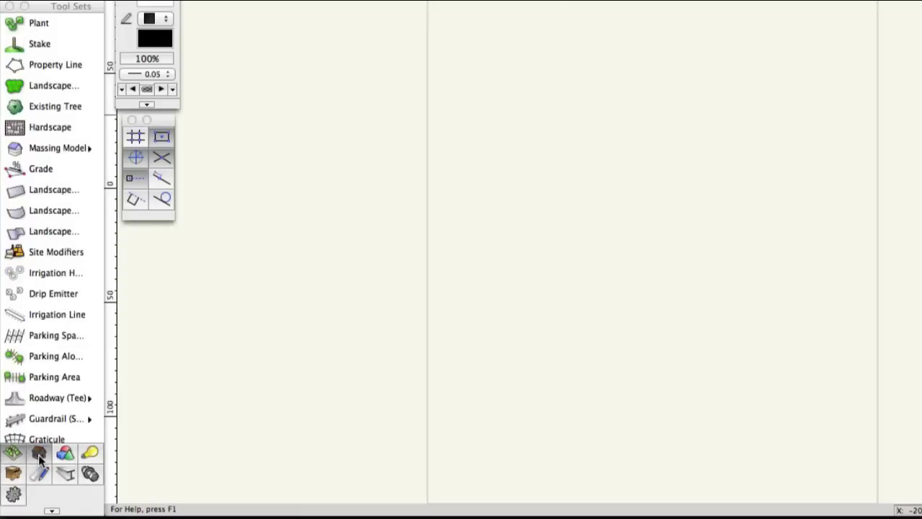
left_click(38, 455)
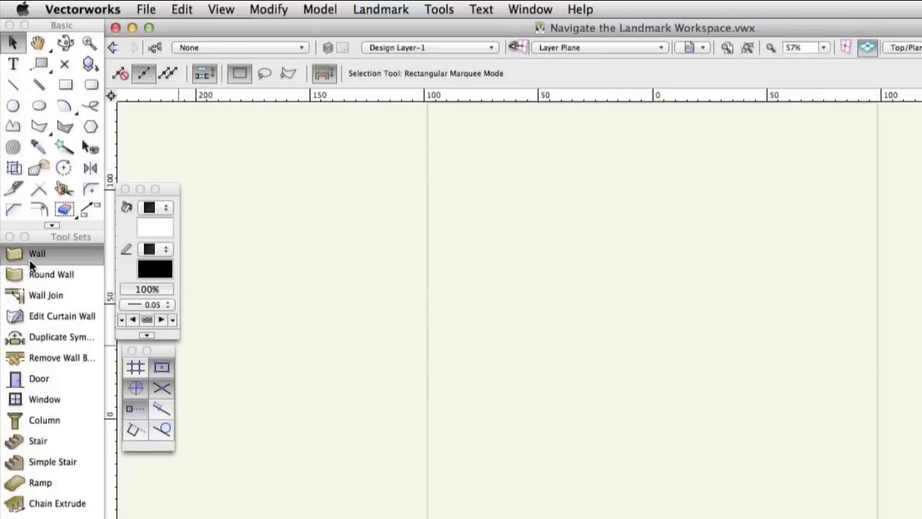
left_click(32, 265)
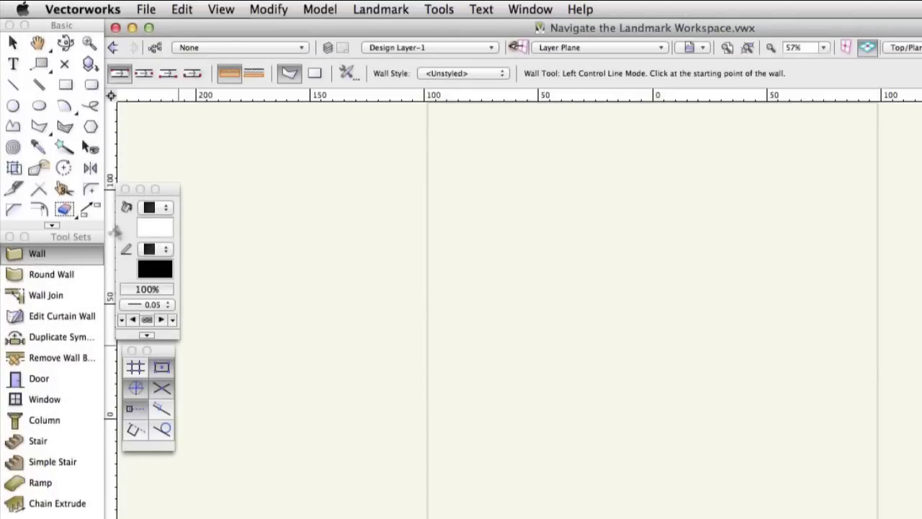
left_click(355, 76)
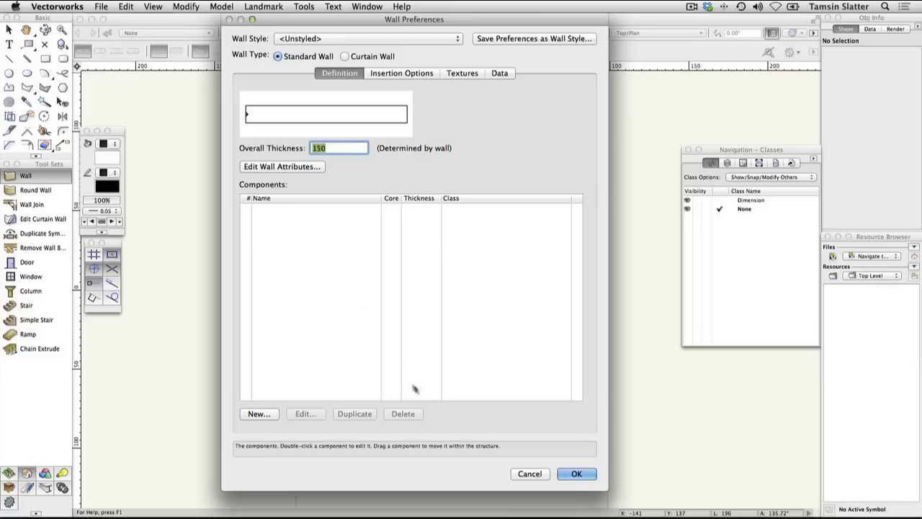
left_click(526, 476)
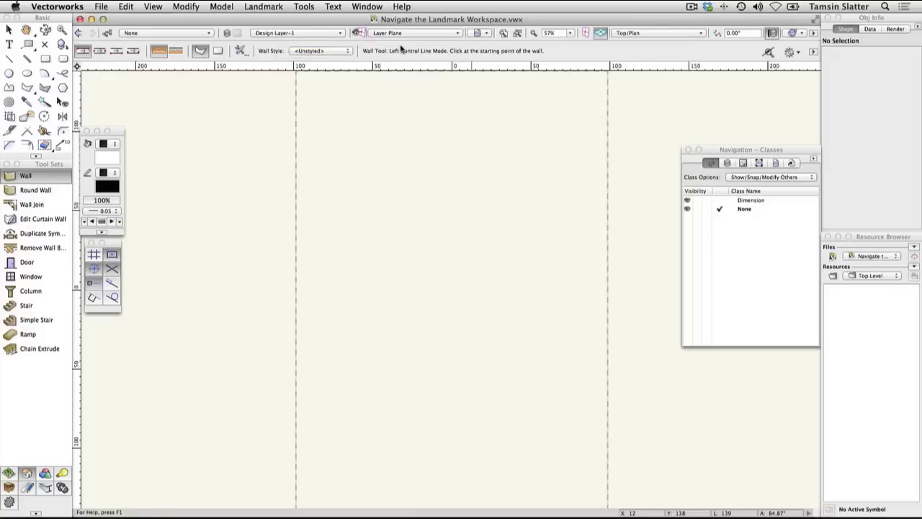
- Review the saved view commands, standard views and render modes offered for the drawing, keeping Top/Plan and Wireframe
left_click(487, 34)
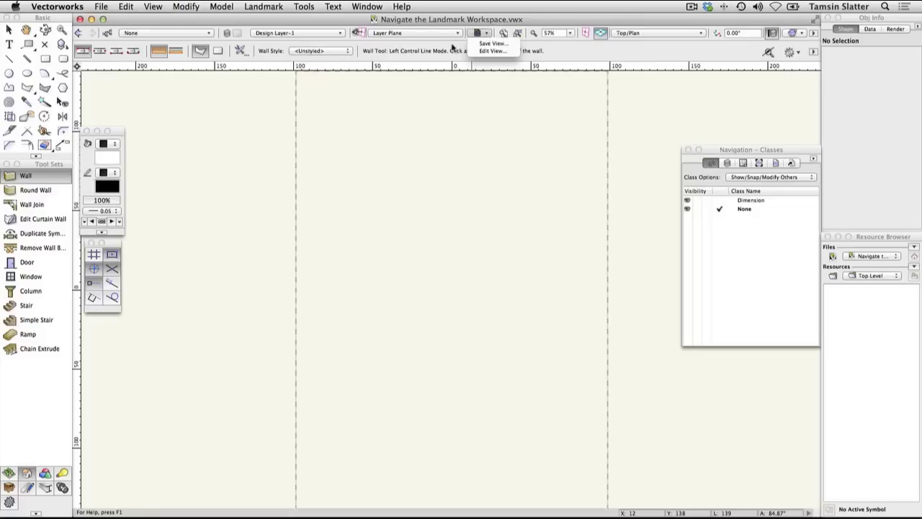
left_click(455, 49)
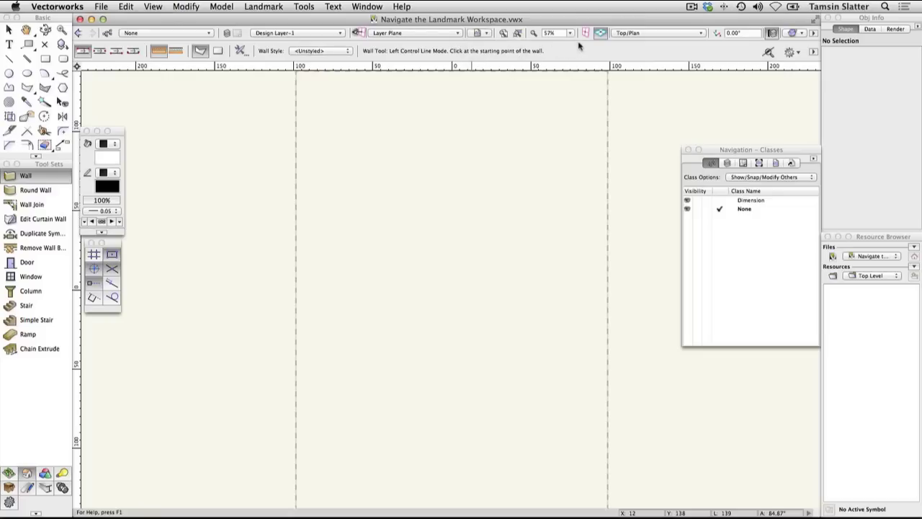
left_click(701, 34)
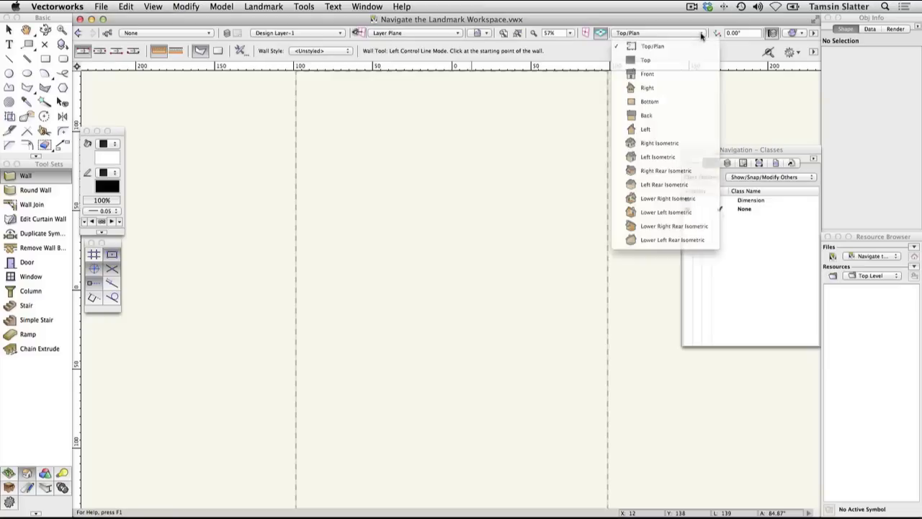
left_click(745, 57)
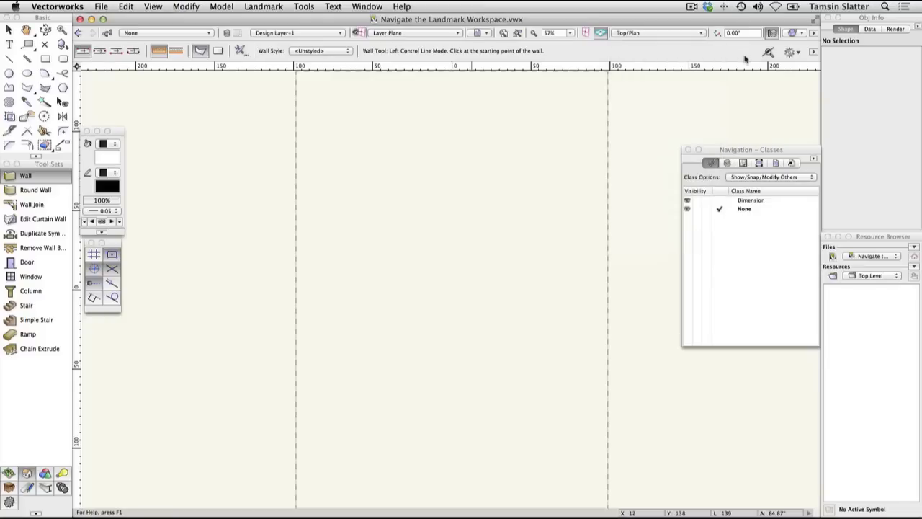
left_click(803, 34)
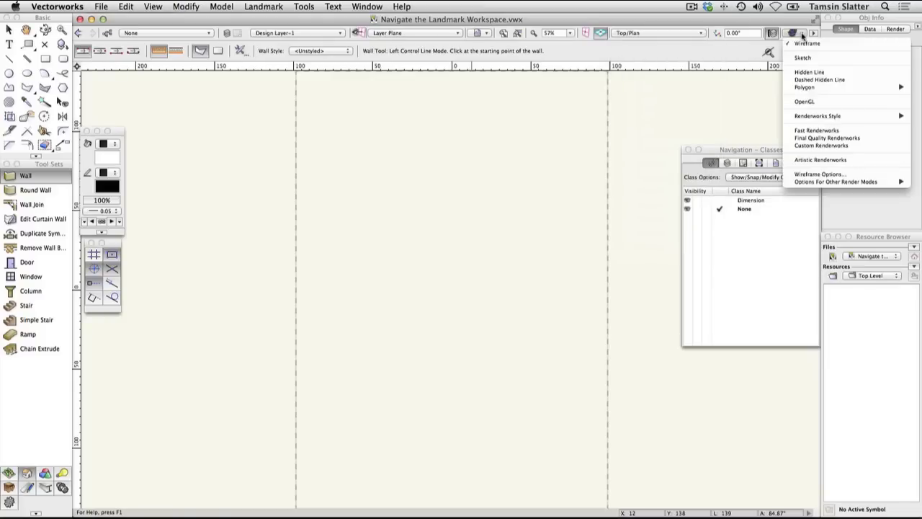
left_click(809, 41)
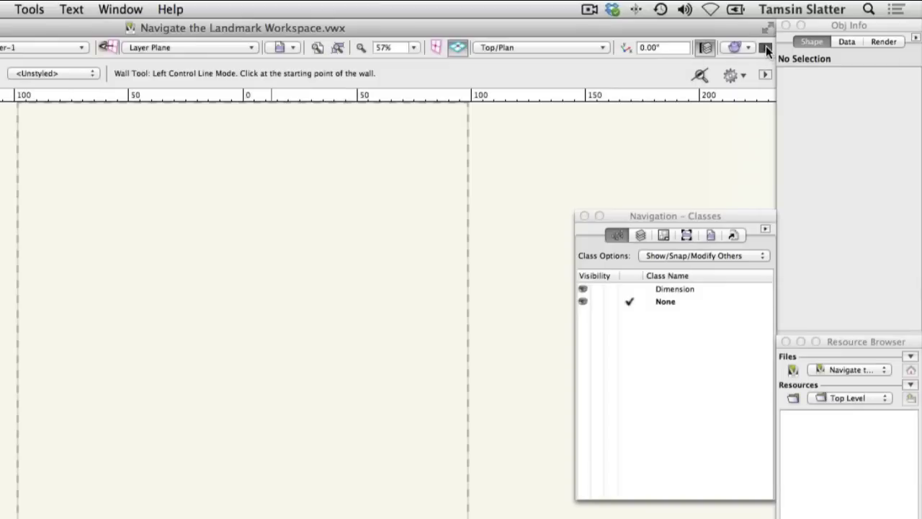
- Customize the View bar by showing Layer Scale and hiding Zoom - Long
left_click(766, 45)
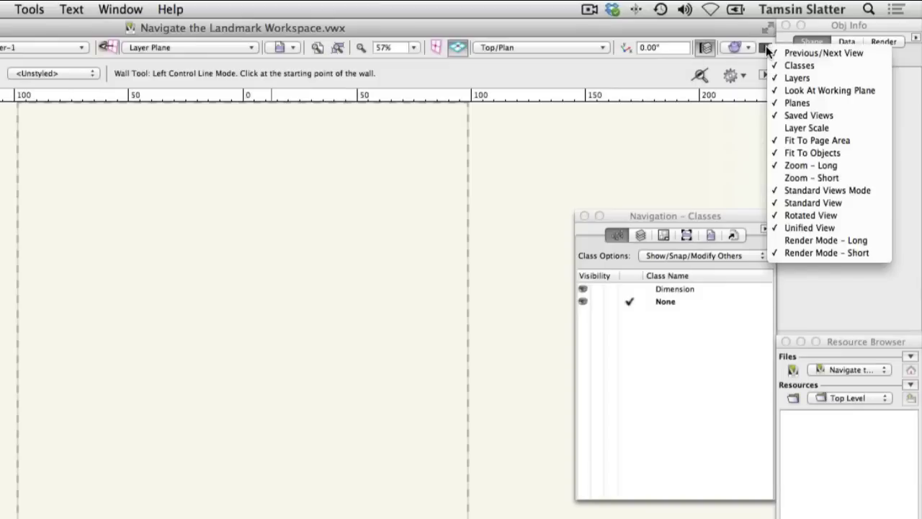
left_click(781, 127)
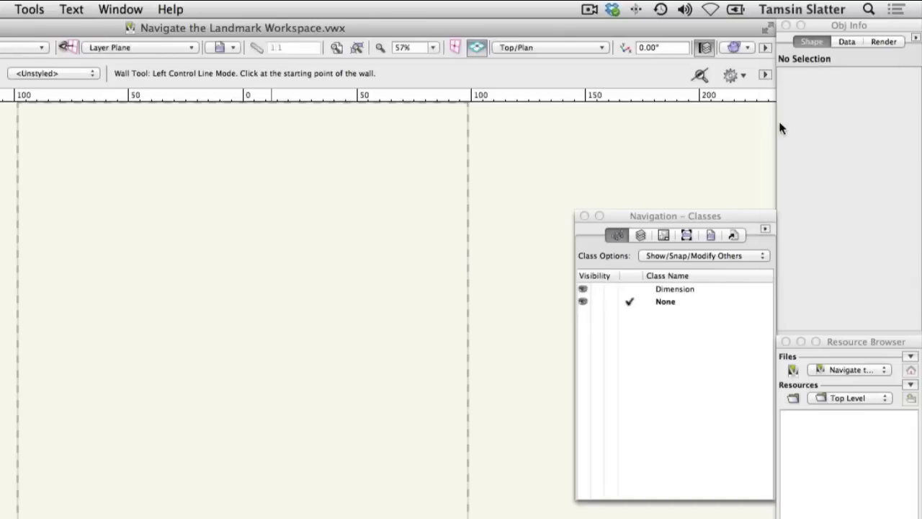
left_click(766, 46)
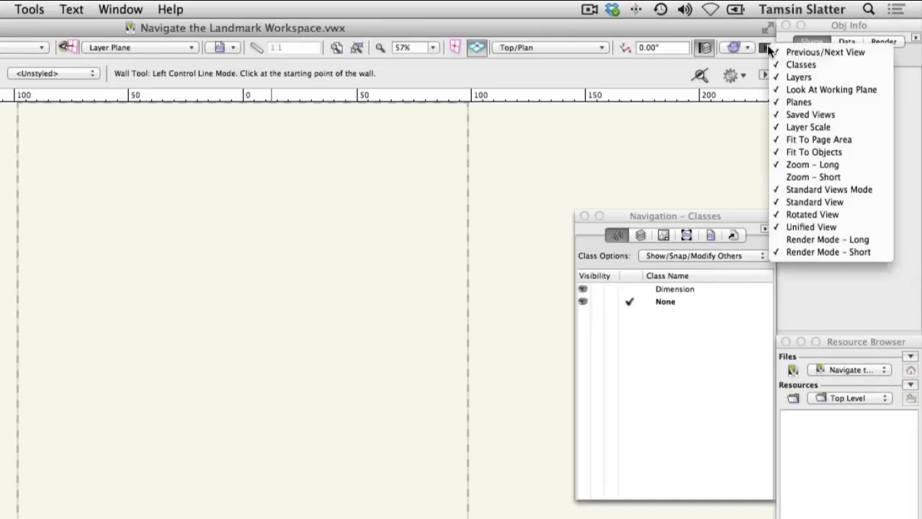
left_click(784, 165)
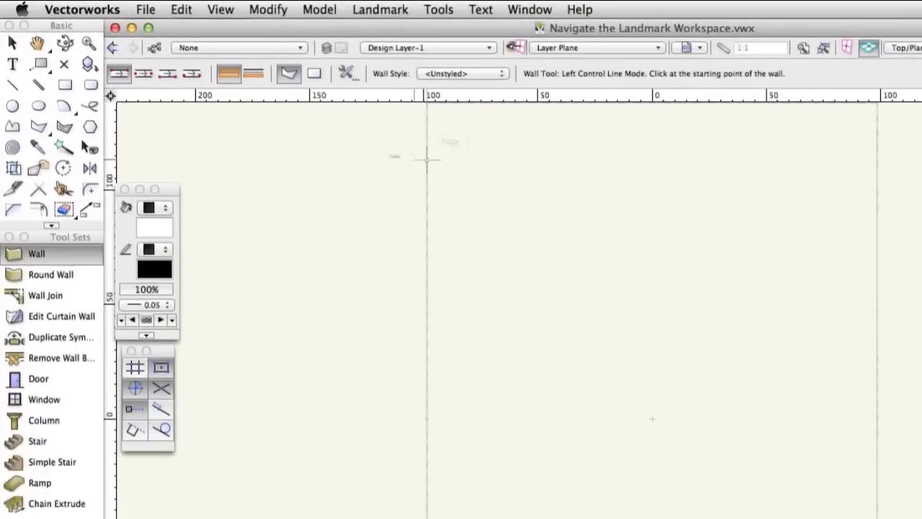
- Review the fill styles, line styles and opacity setting available in the object attributes without changing them
left_click(166, 209)
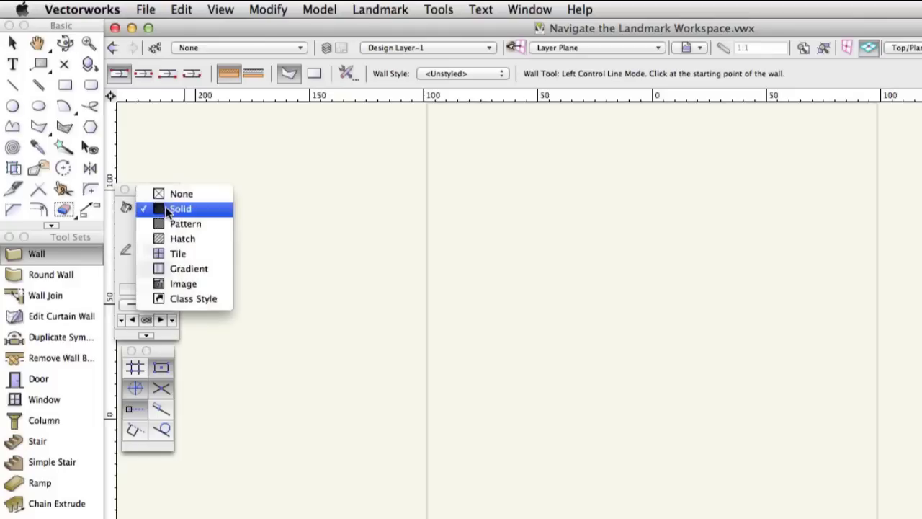
left_click(125, 224)
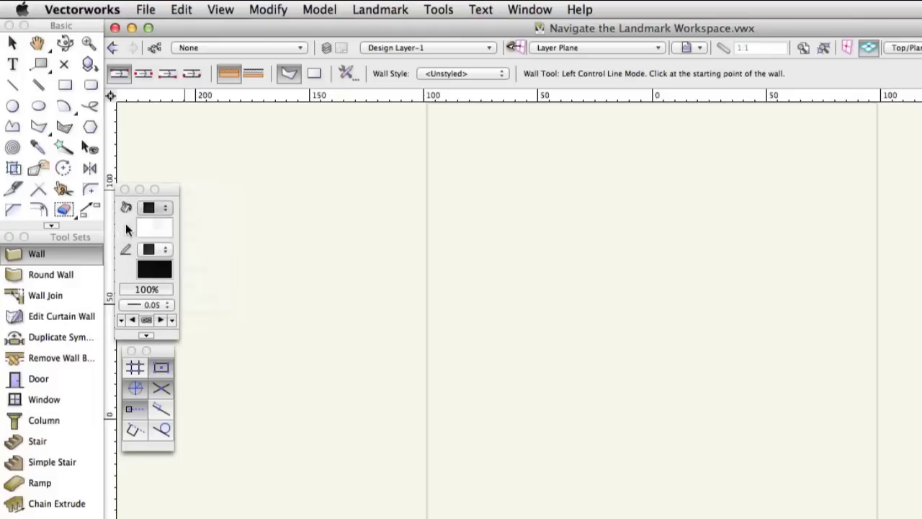
left_click(168, 250)
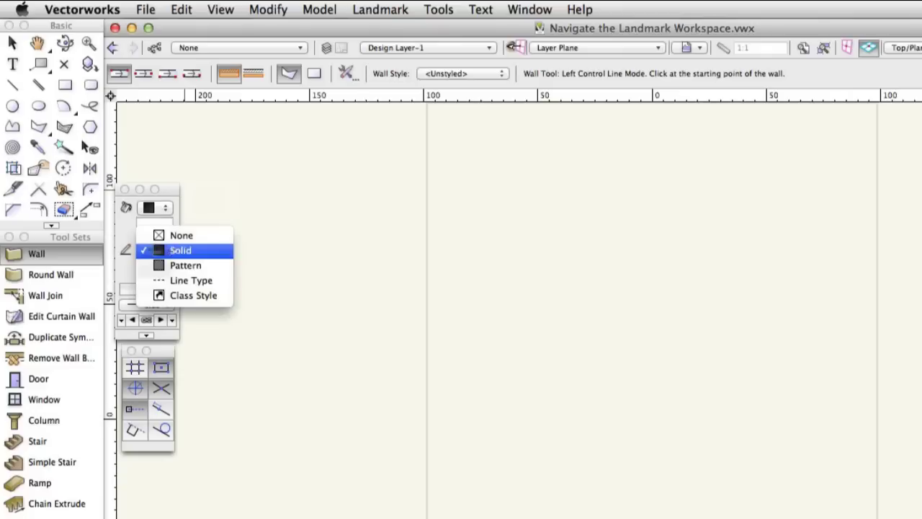
left_click(125, 245)
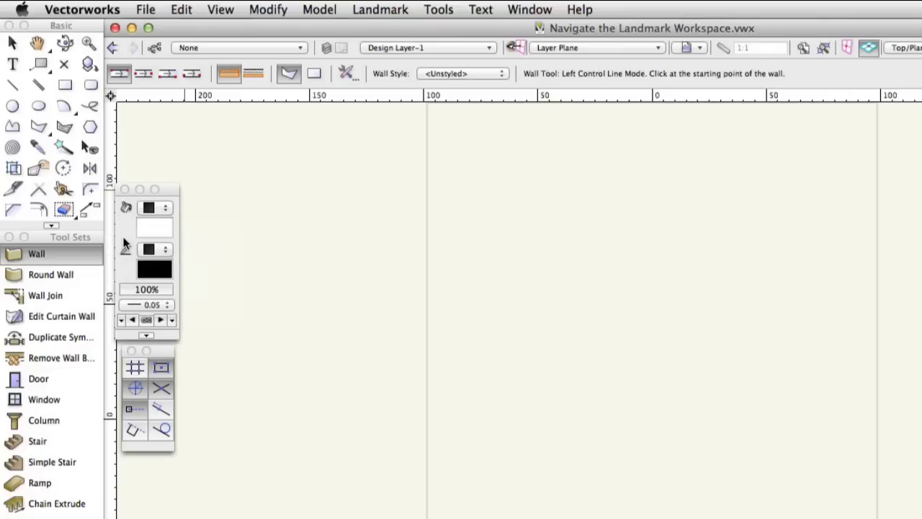
left_click(163, 288)
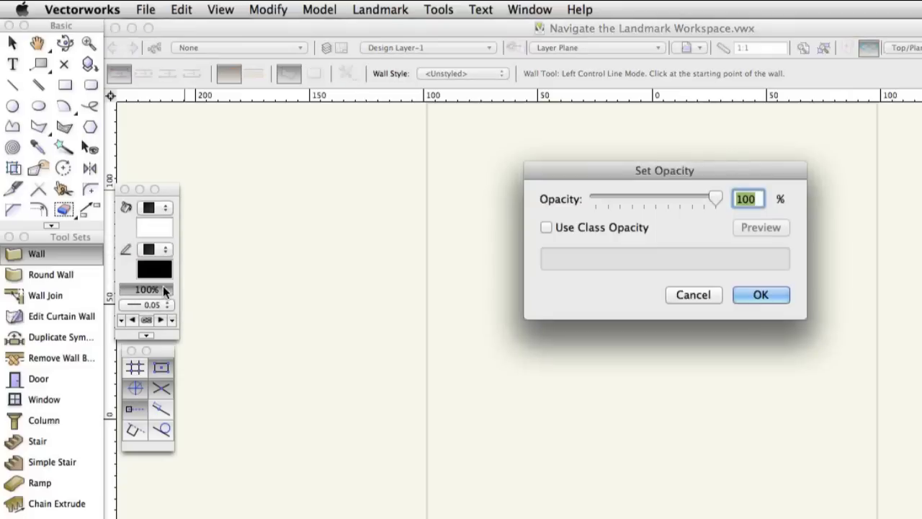
left_click(679, 294)
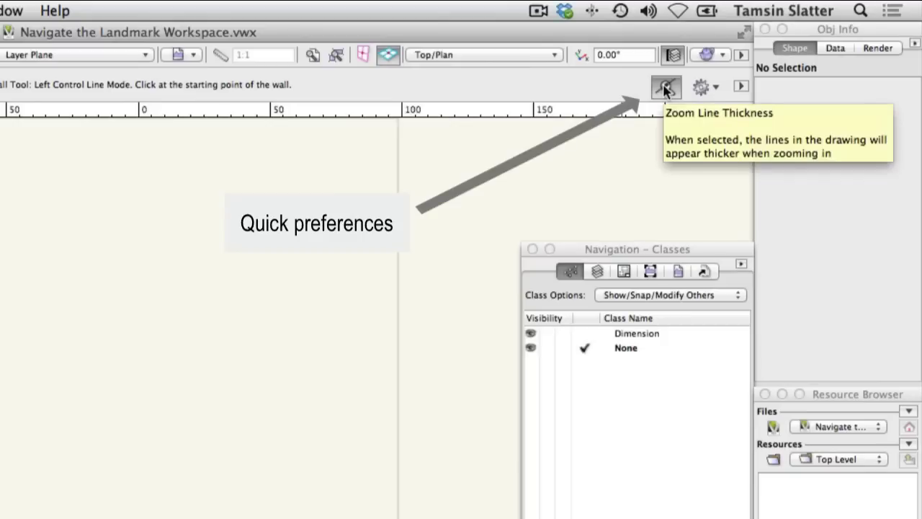
- Add Auto Join Walls, Autosave, Display Light Objects and Show Clip Cube to the quick preferences
left_click(741, 86)
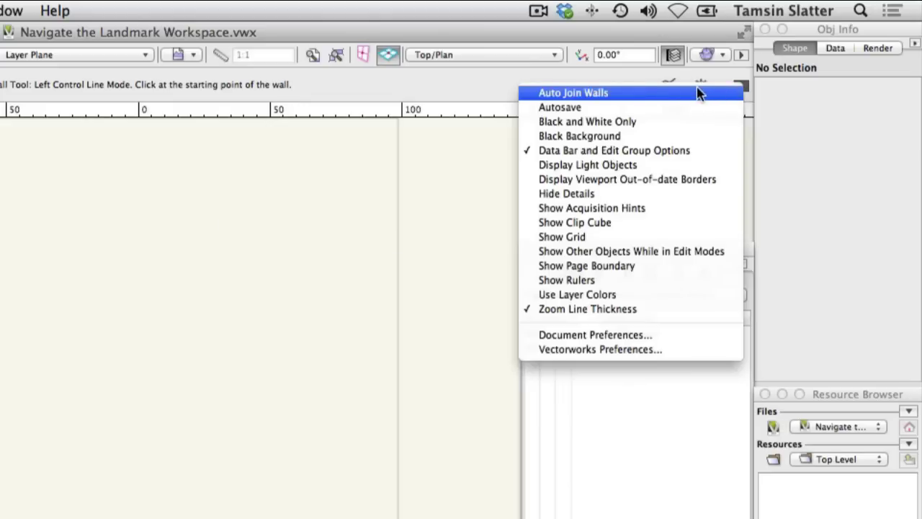
left_click(742, 87)
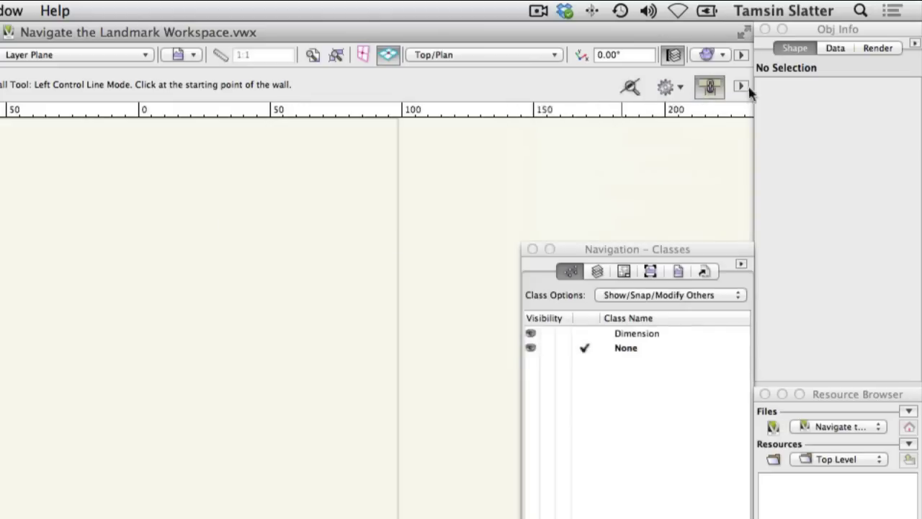
left_click(742, 87)
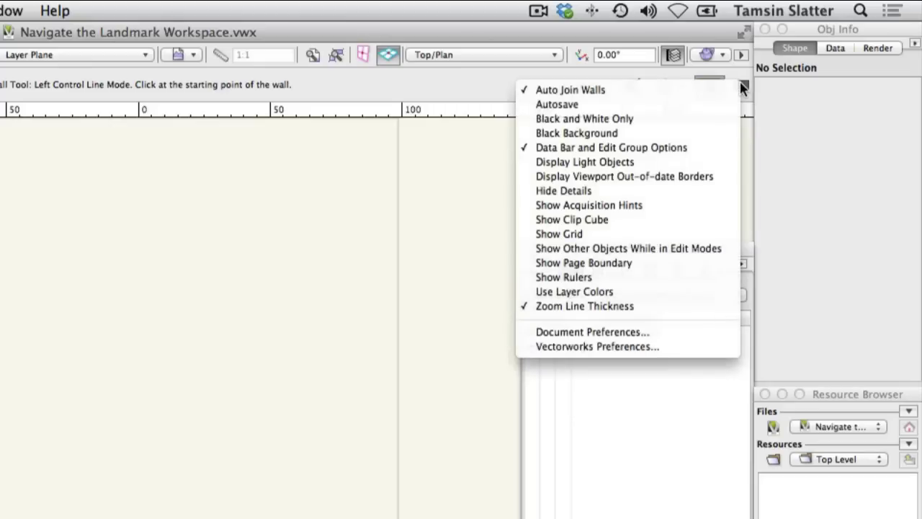
left_click(618, 105)
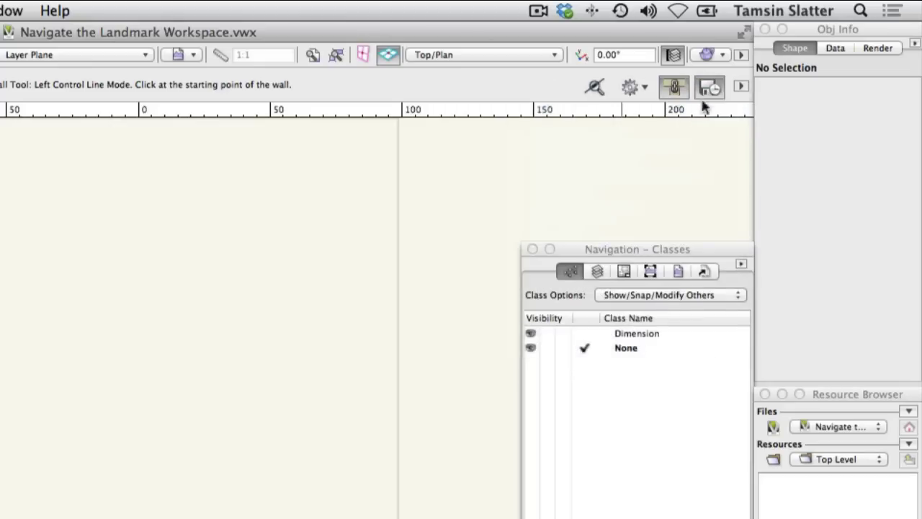
left_click(737, 87)
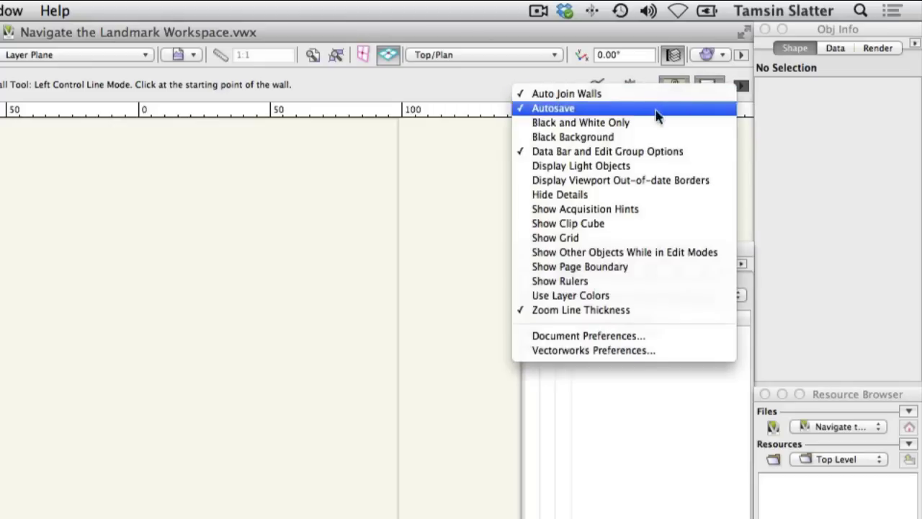
left_click(648, 165)
left_click(743, 83)
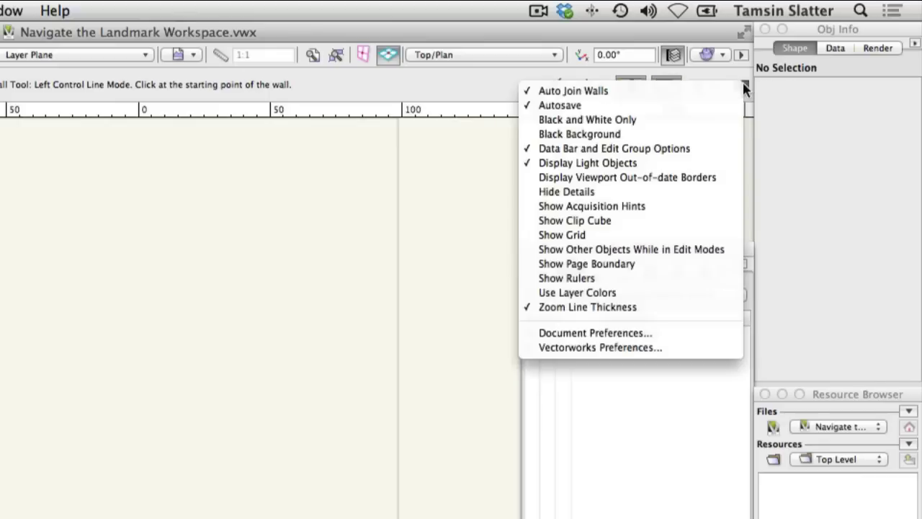
left_click(620, 220)
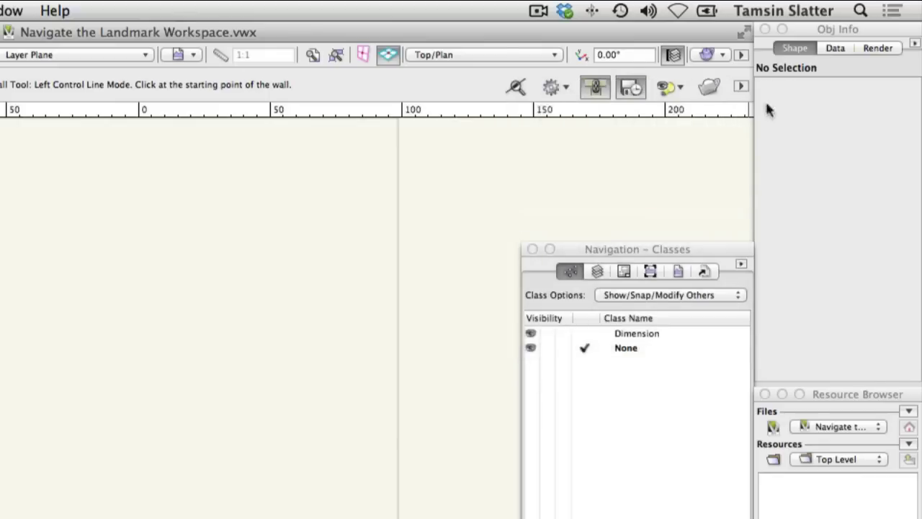
- Add Show Grid, Show Other Objects While in Edit Modes, Show Page Boundary and Show Rulers to the quick preferences
left_click(743, 85)
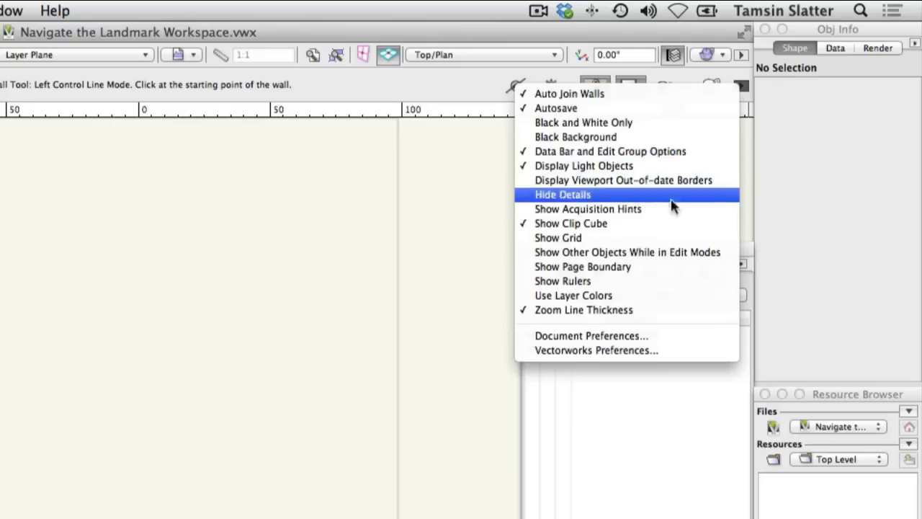
left_click(657, 238)
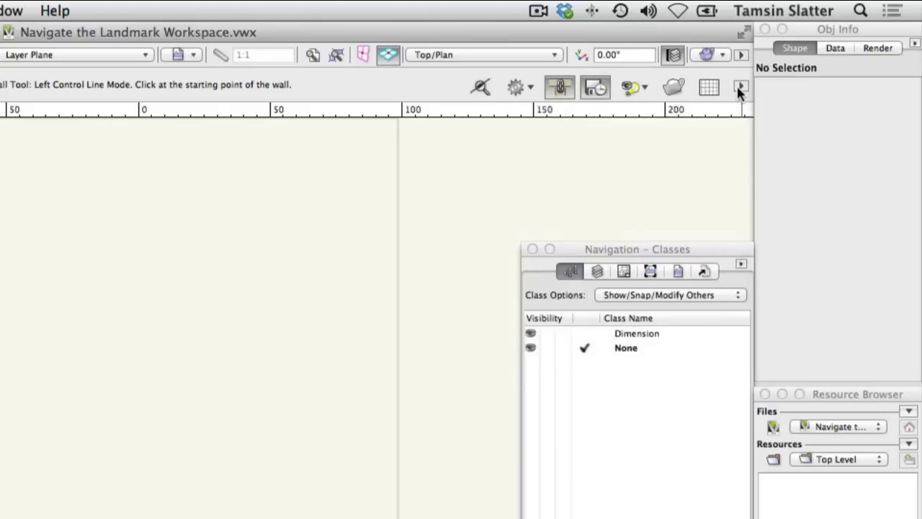
left_click(739, 86)
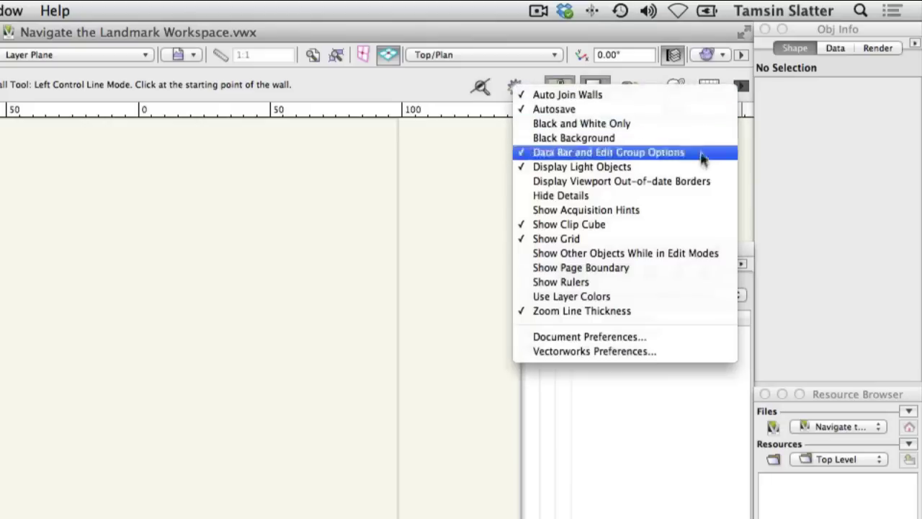
left_click(686, 253)
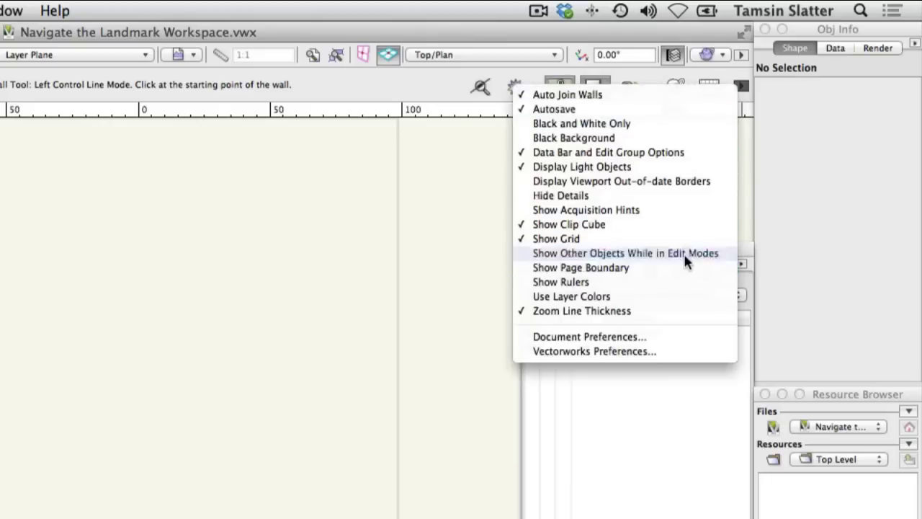
left_click(743, 87)
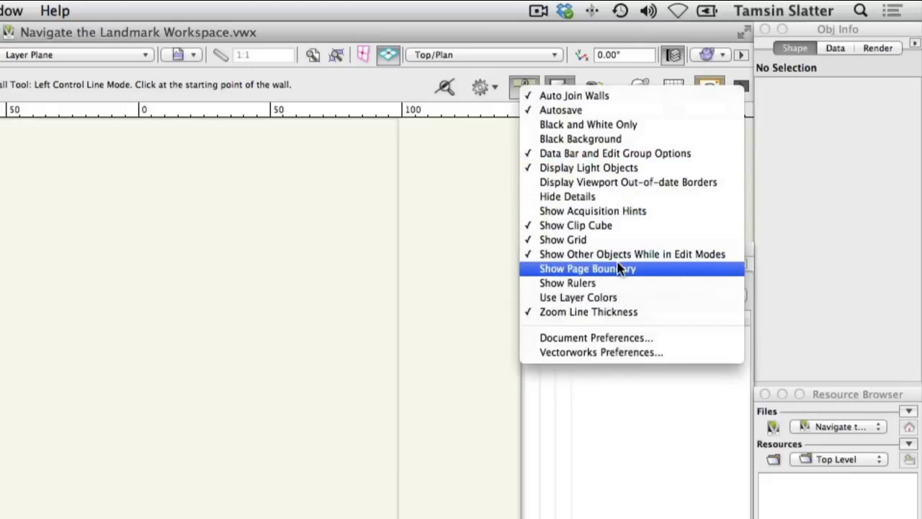
left_click(617, 268)
left_click(745, 88)
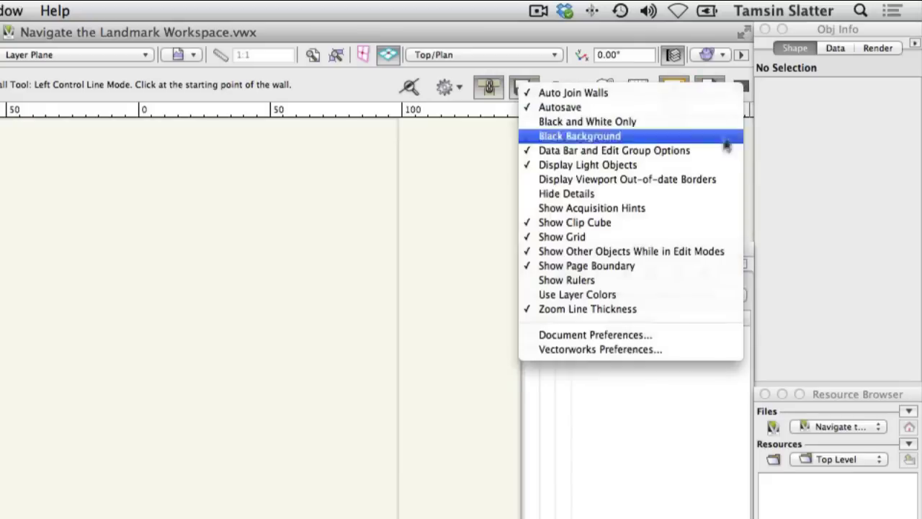
left_click(658, 284)
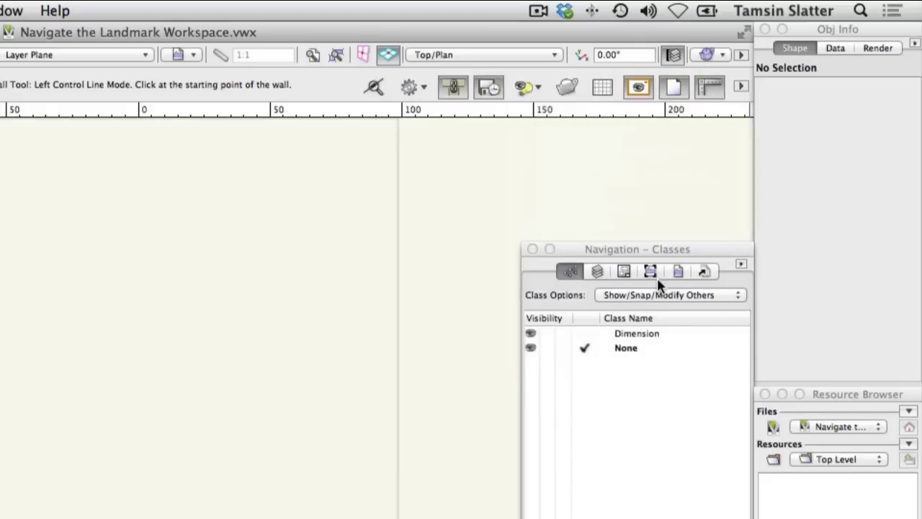
left_click(743, 85)
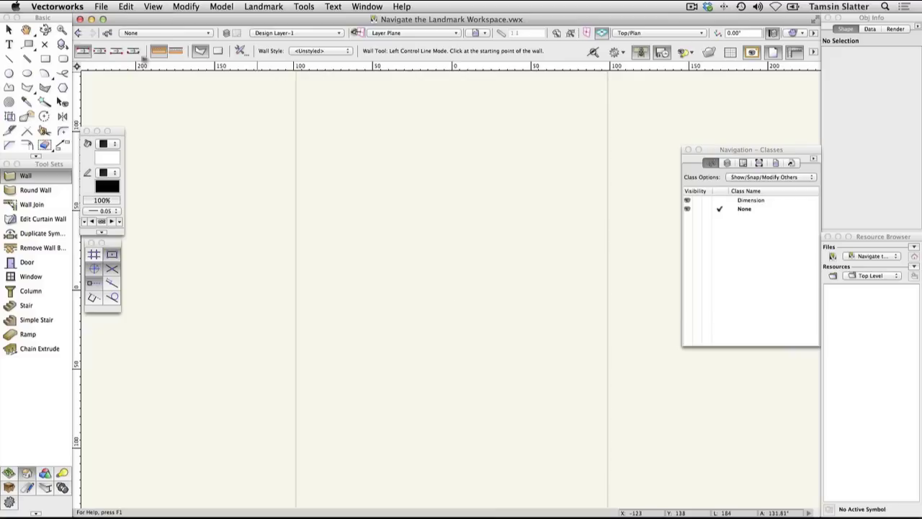
- Draw a corner-to-corner rectangle about 72 mm wide and 53 mm high around the drawing's origin
left_click(46, 58)
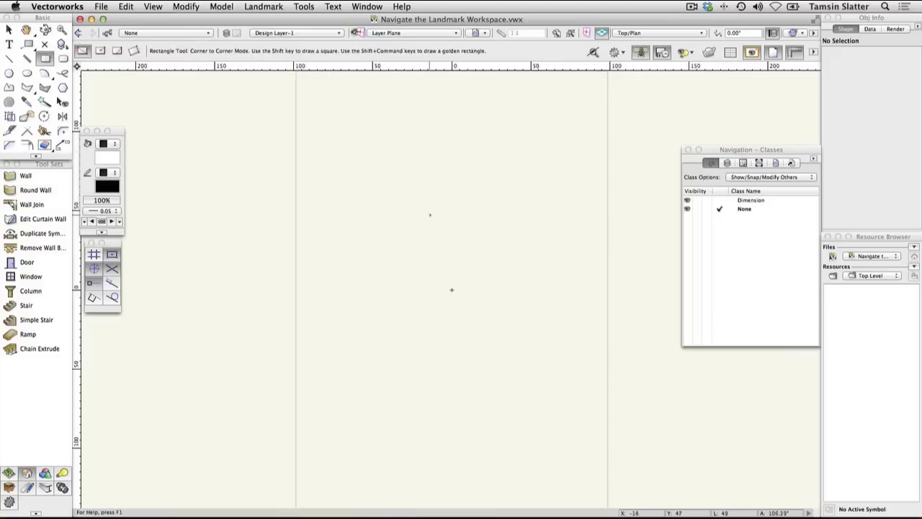
left_click(394, 243)
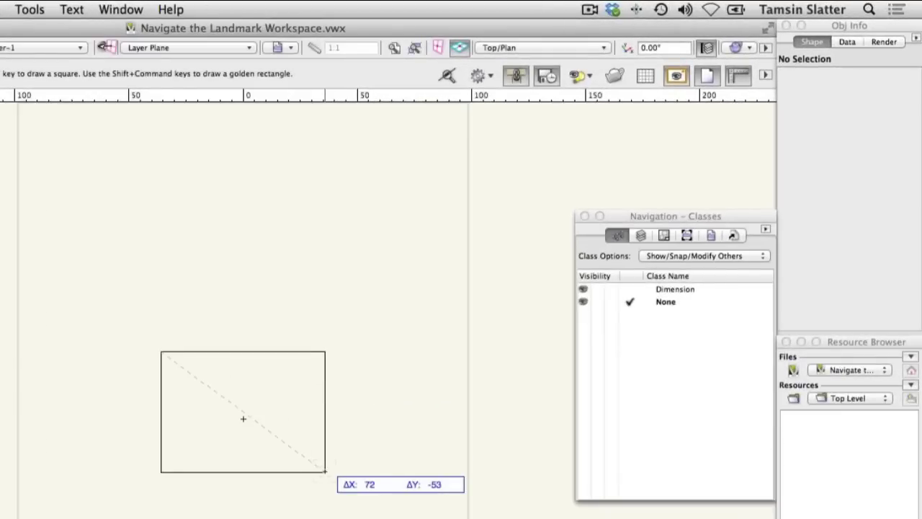
left_click(325, 472)
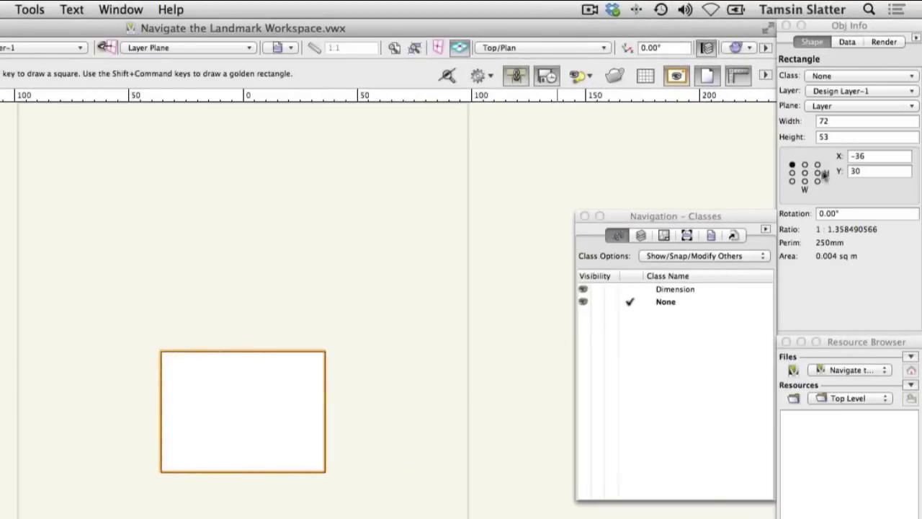
- Set the selected rectangle's width to 100 mm and its height to 50 mm
left_click(855, 123)
double_click(854, 122)
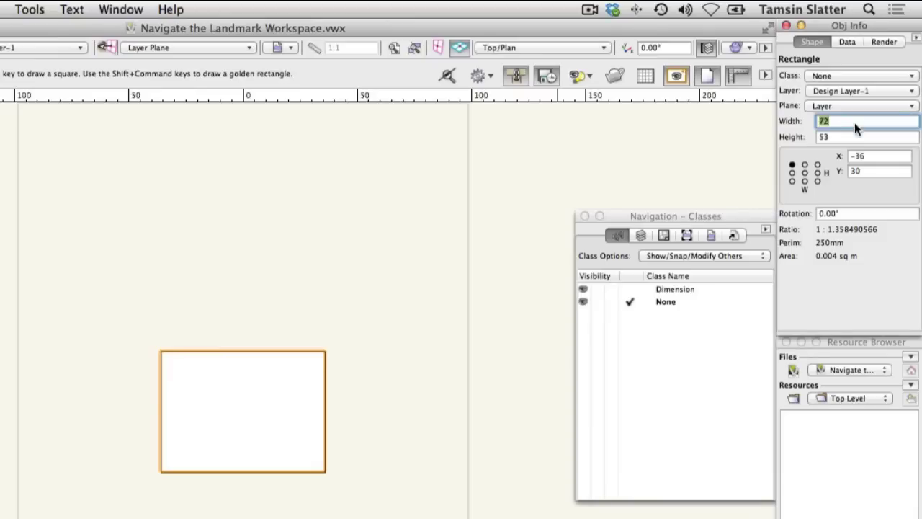
type("100")
key("Tab")
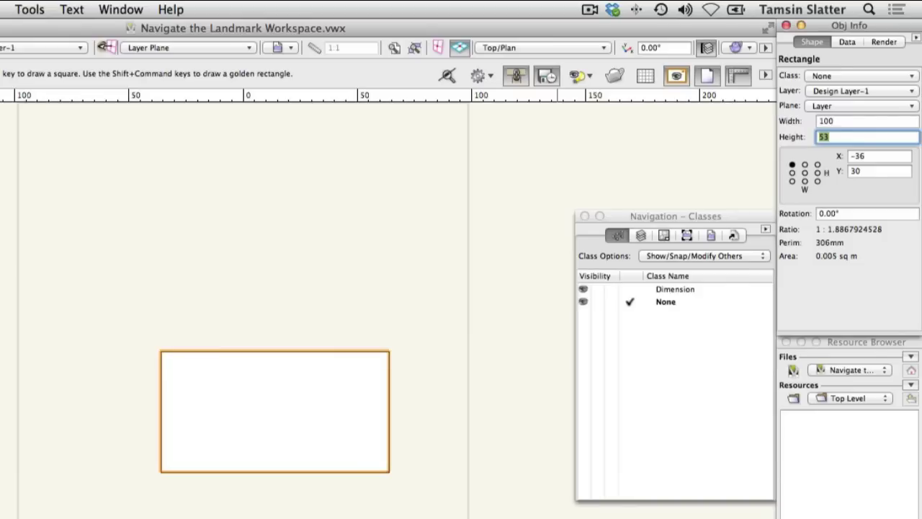
type("50")
key("Return")
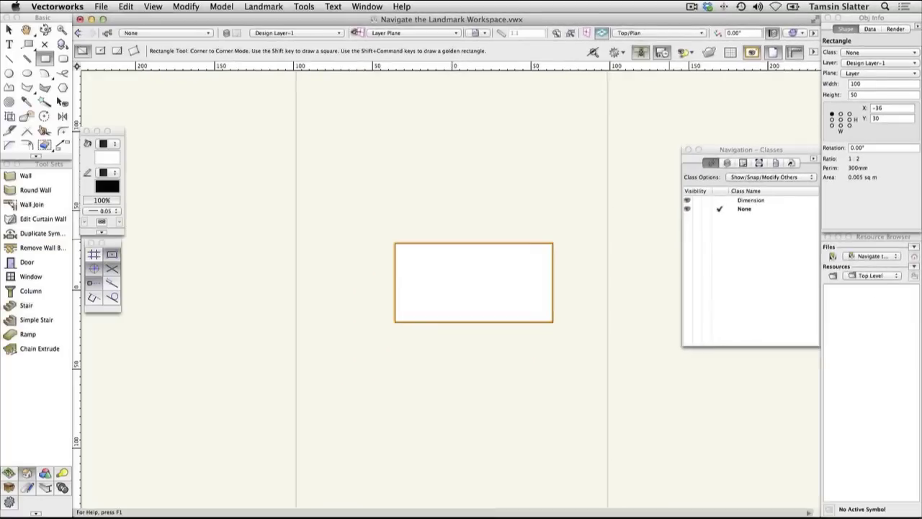
- Delete the selected rectangle and return to the Selection tool
key("Delete")
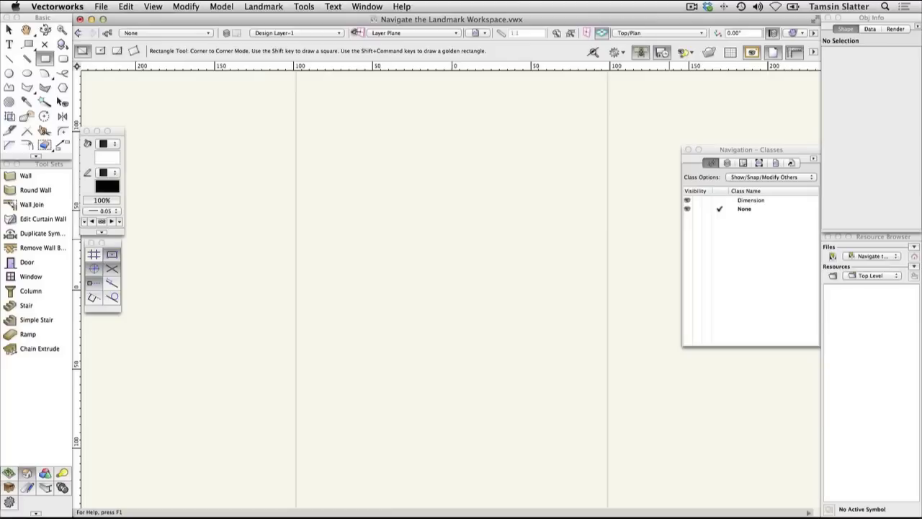
left_click(10, 31)
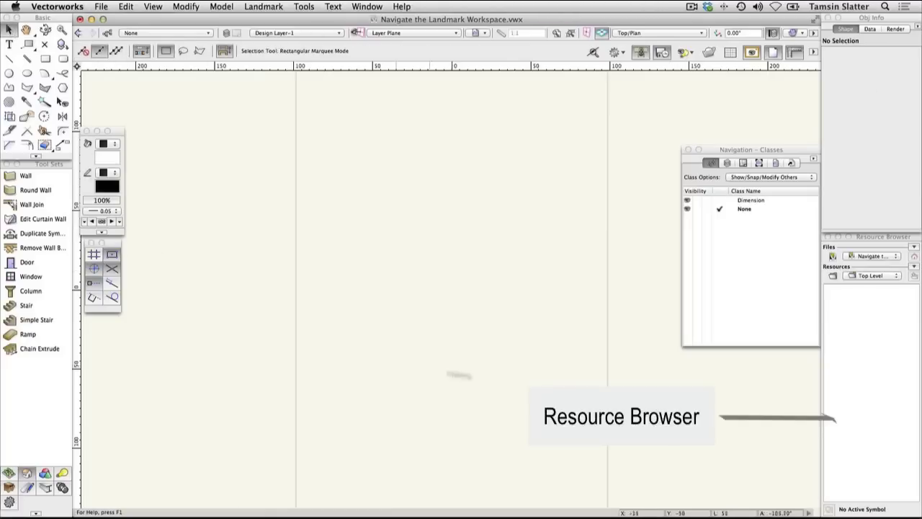